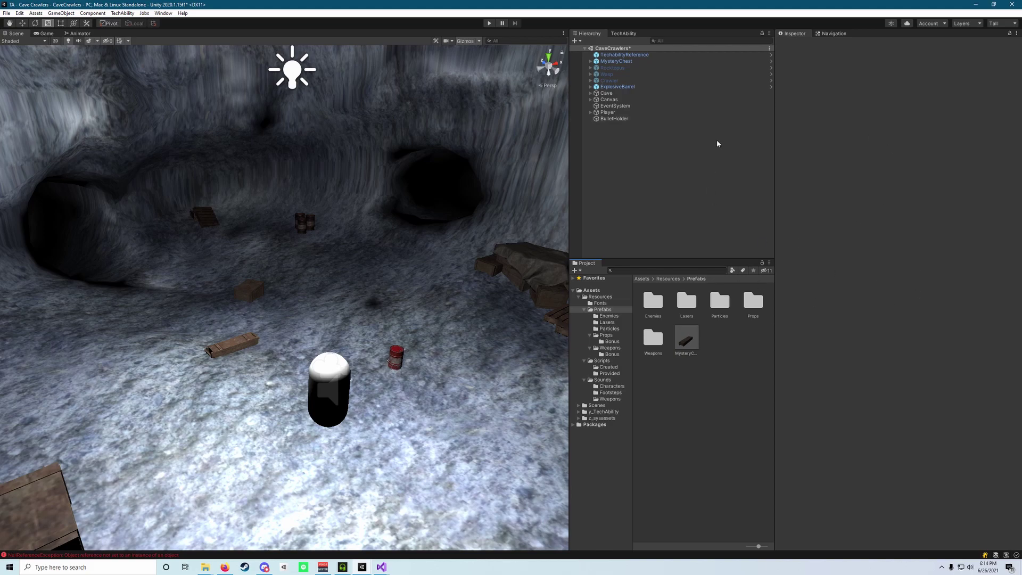
Expand the Canvas in the Hierarchy, collapse PointsUI, and select the WaveUI group
click(623, 101)
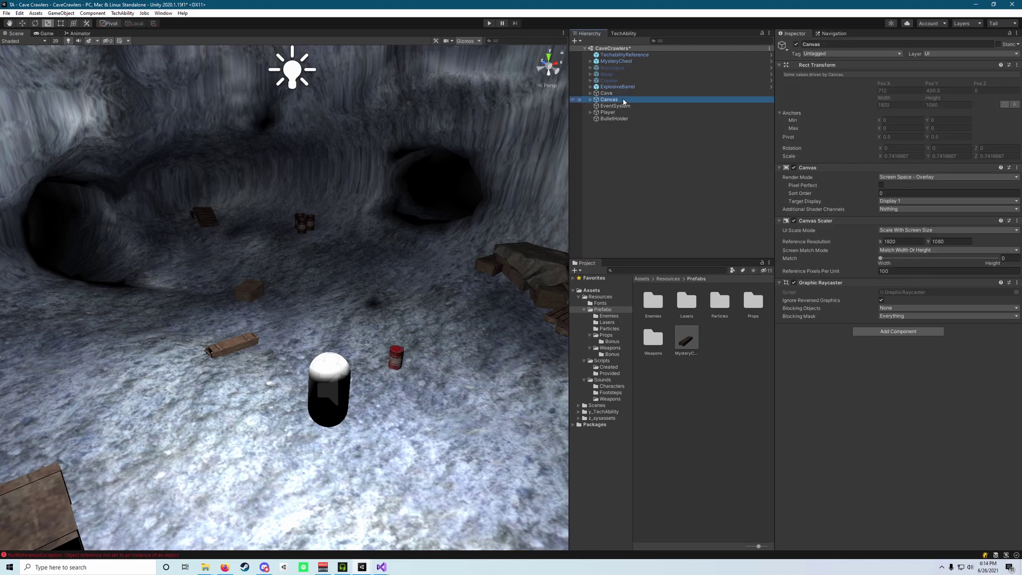
click(590, 100)
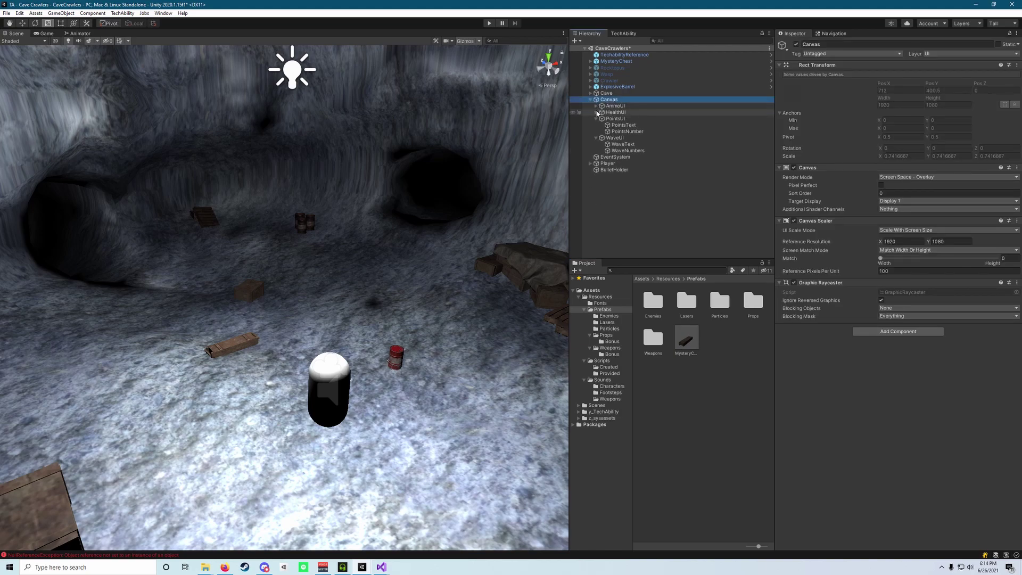
click(596, 119)
click(613, 125)
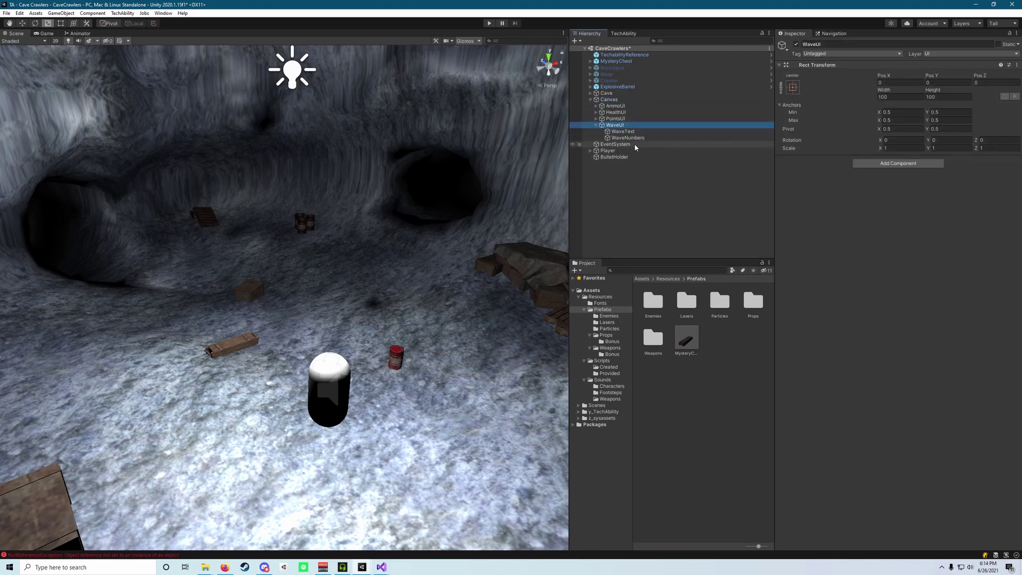
Add a new UI Text object under WaveUI and select it
right_click(627, 130)
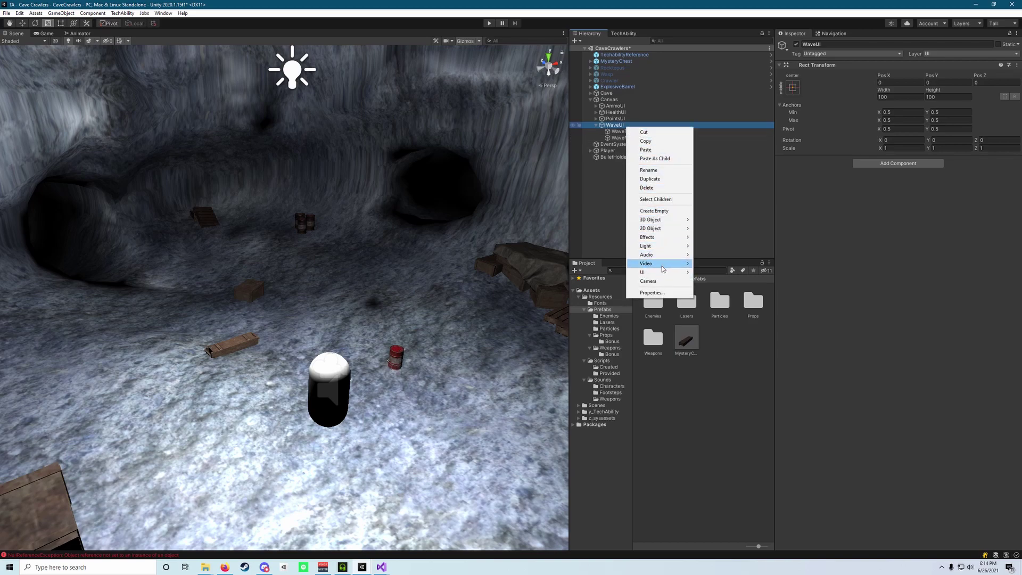
mouse_move(662, 273)
click(712, 273)
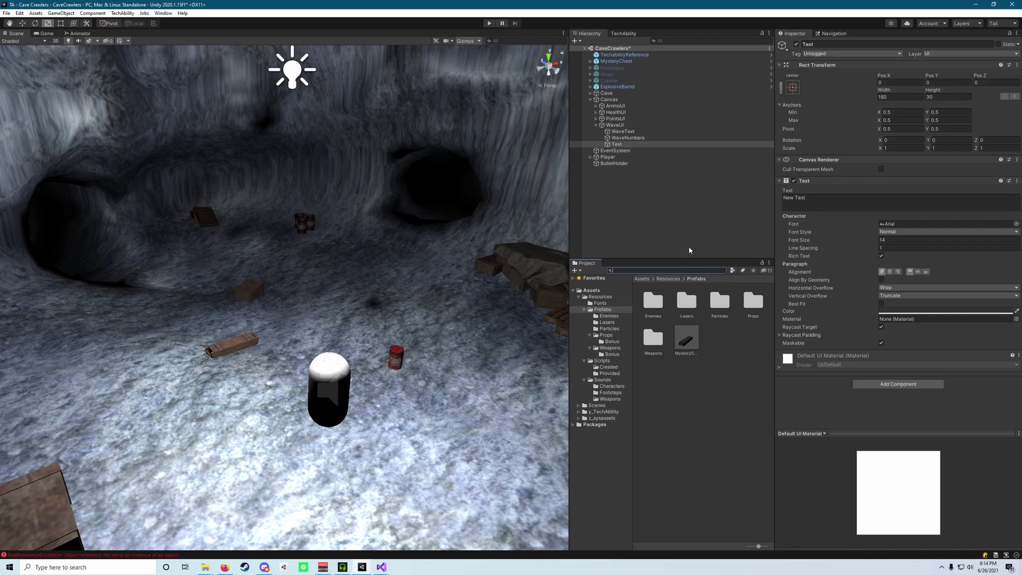
click(635, 144)
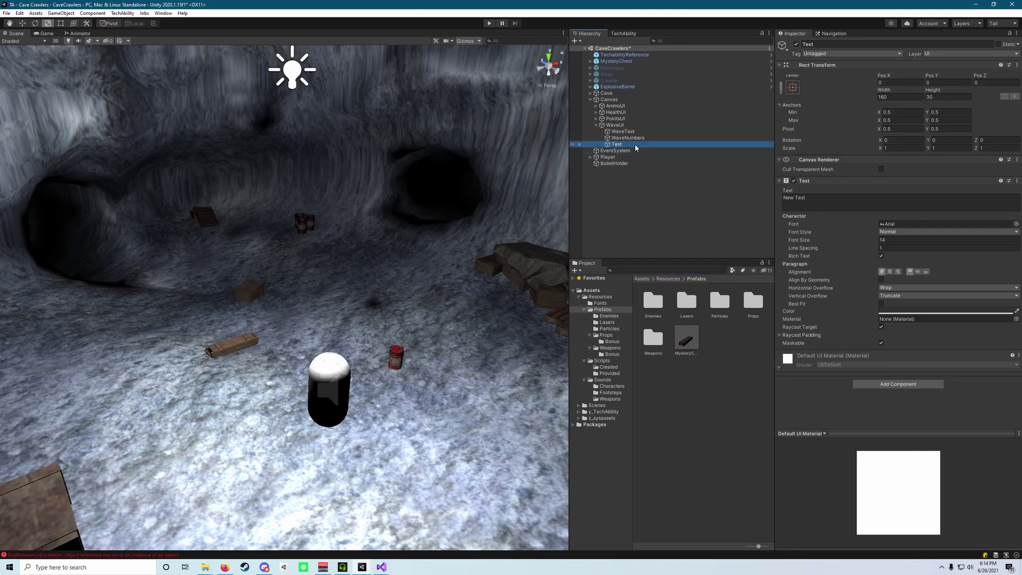
Centre the text's alignment horizontally and vertically, then preview it in the Game view
click(890, 271)
click(918, 272)
click(917, 272)
click(47, 34)
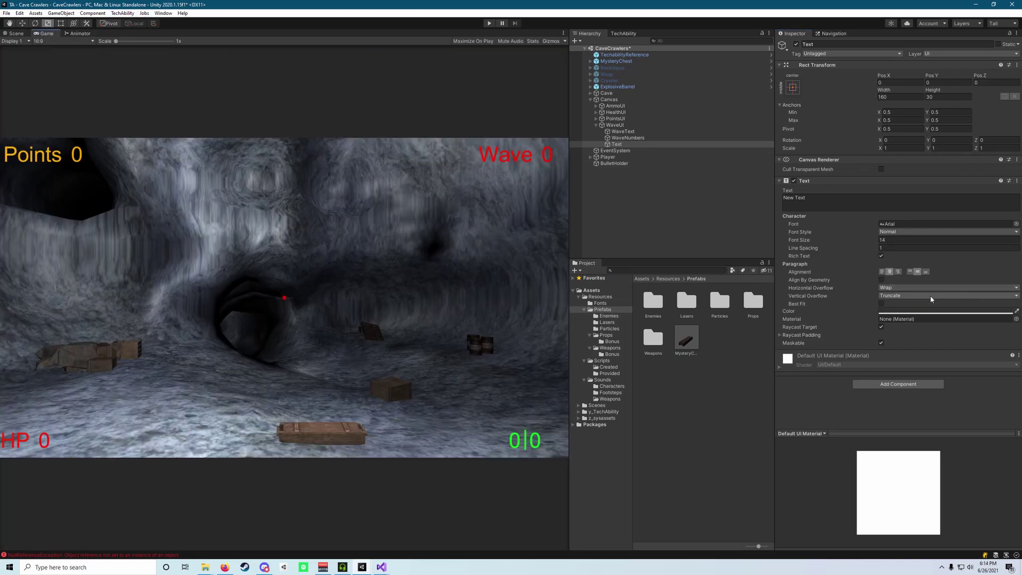
Set both Horizontal Overflow and Vertical Overflow of the text to Overflow
click(895, 288)
click(900, 305)
click(896, 296)
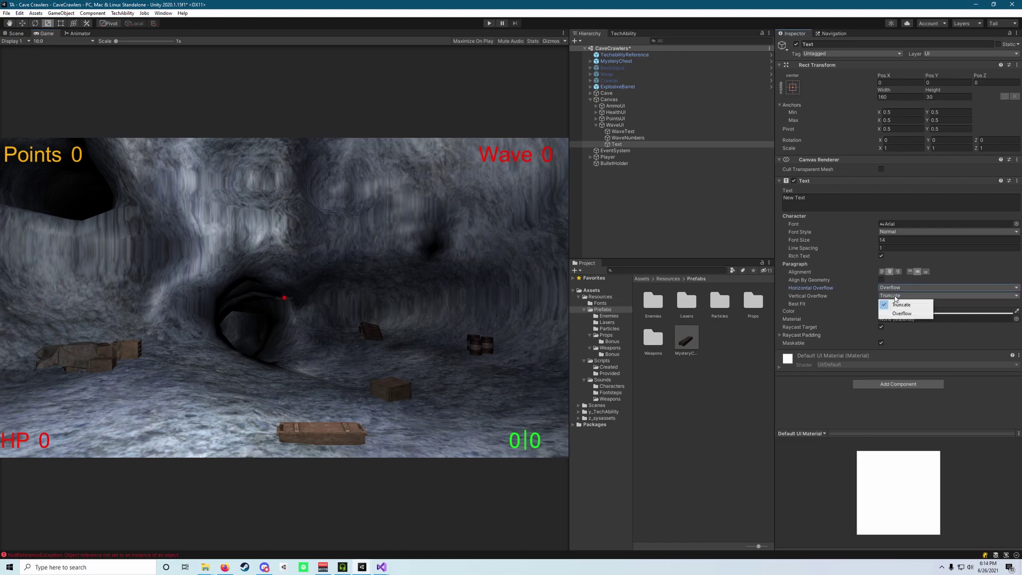
click(905, 313)
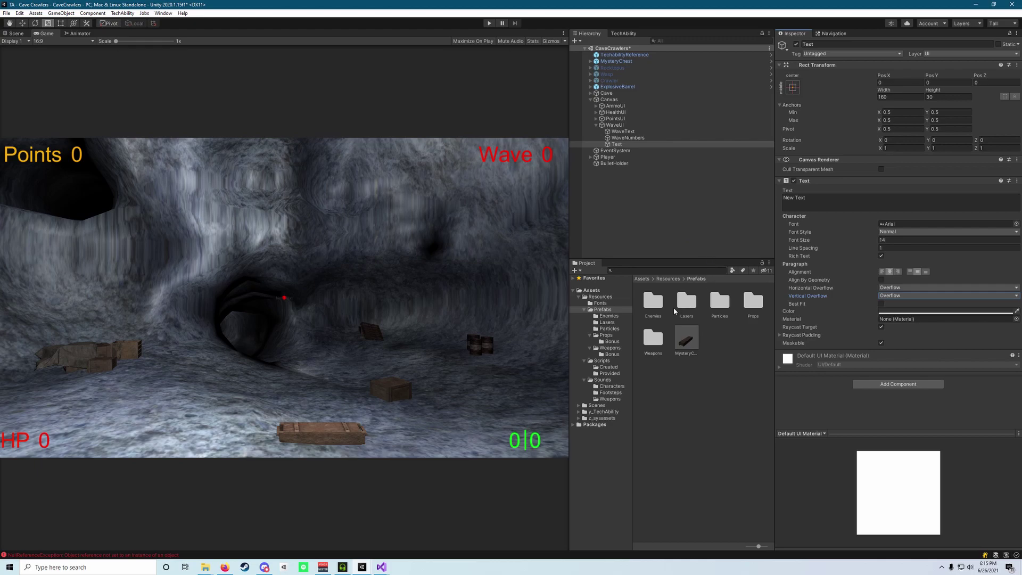
Assign the CreepyCrawlers font from Assets/Resources/Fonts to the new Text's Font field
click(600, 303)
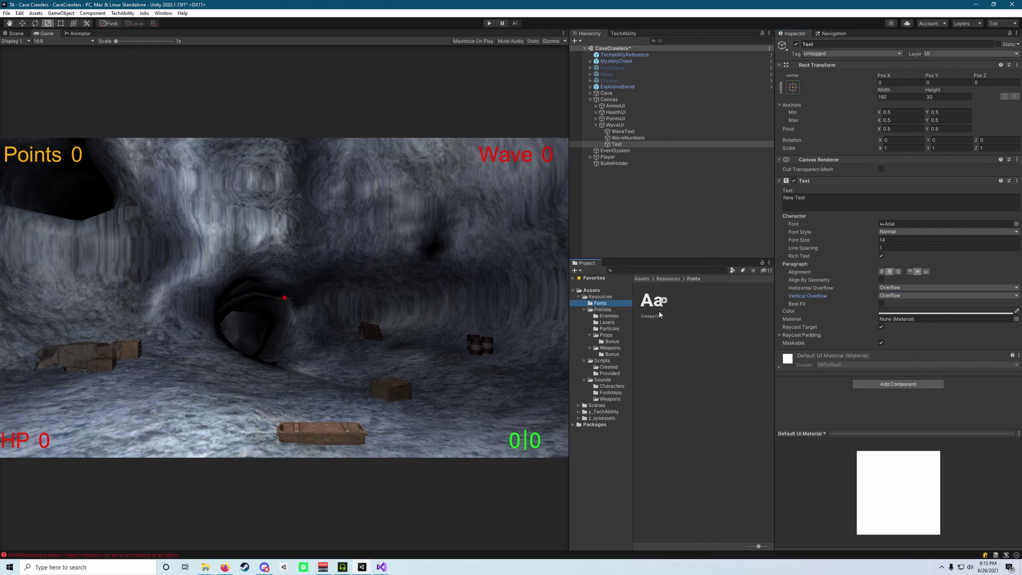
click(596, 298)
click(600, 303)
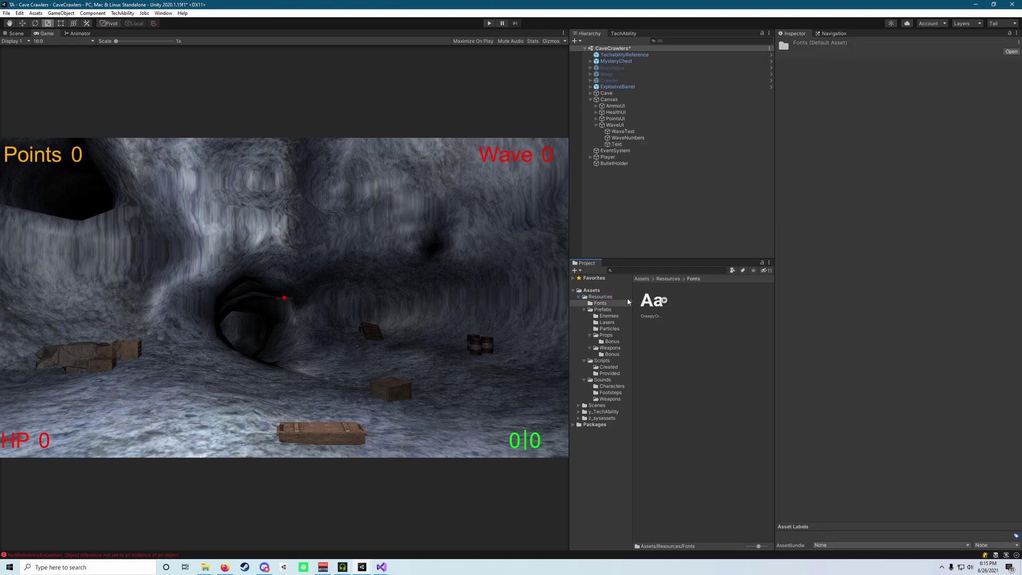
click(617, 144)
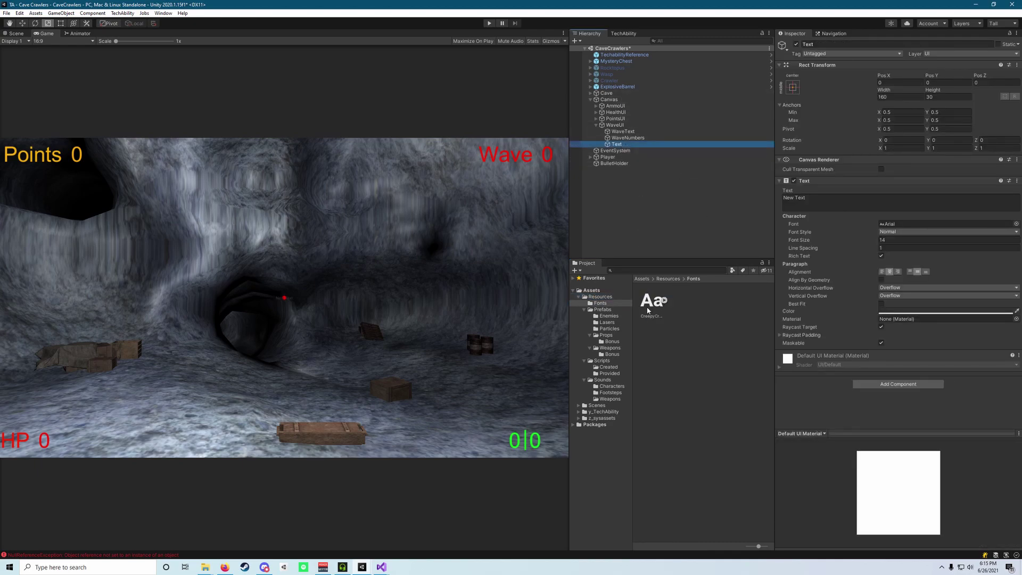
drag(648, 310, 888, 226)
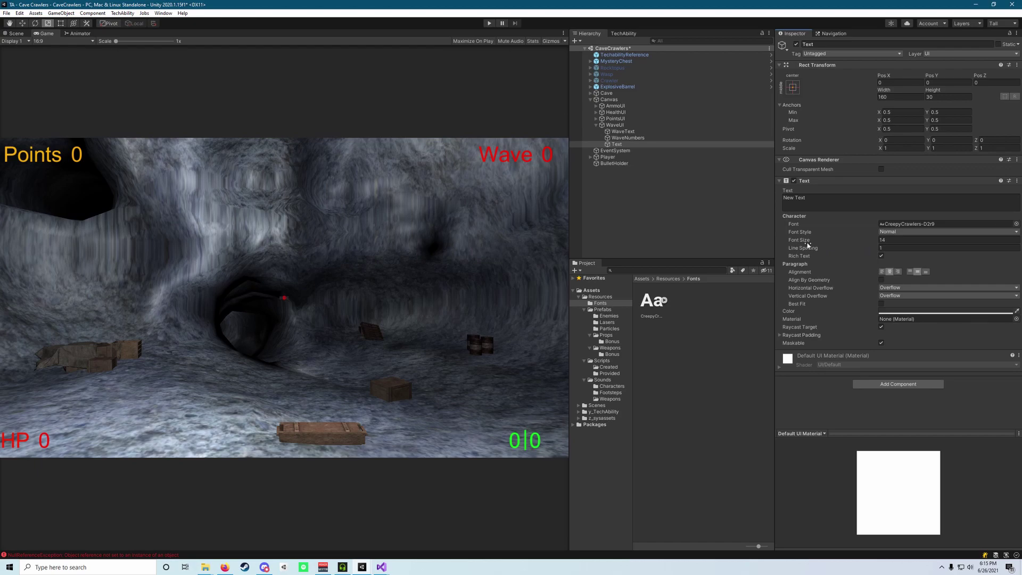
Set the text's font size to 84
click(898, 241)
text(72)
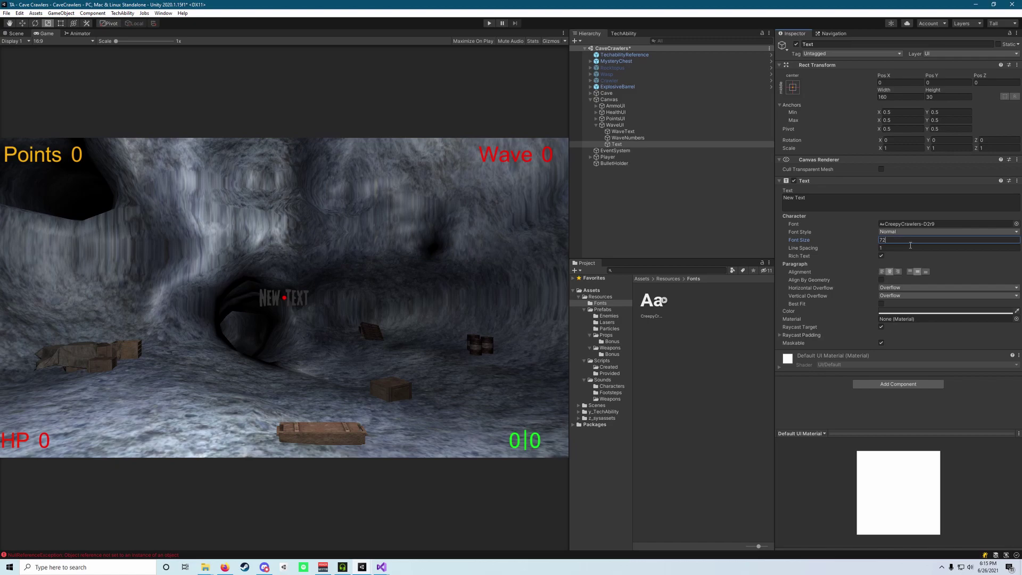
key(BackSpace)
text(84)
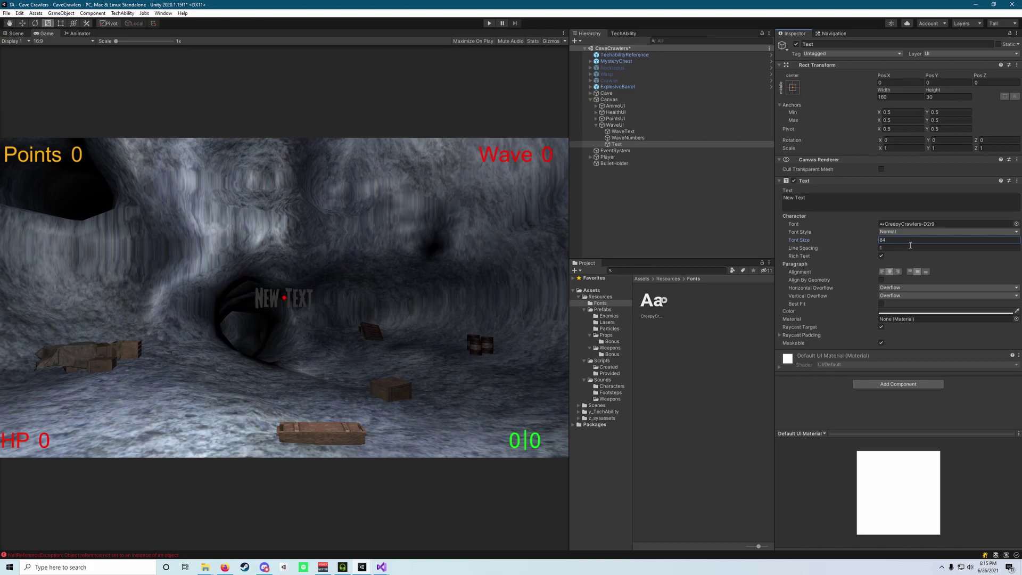
click(810, 201)
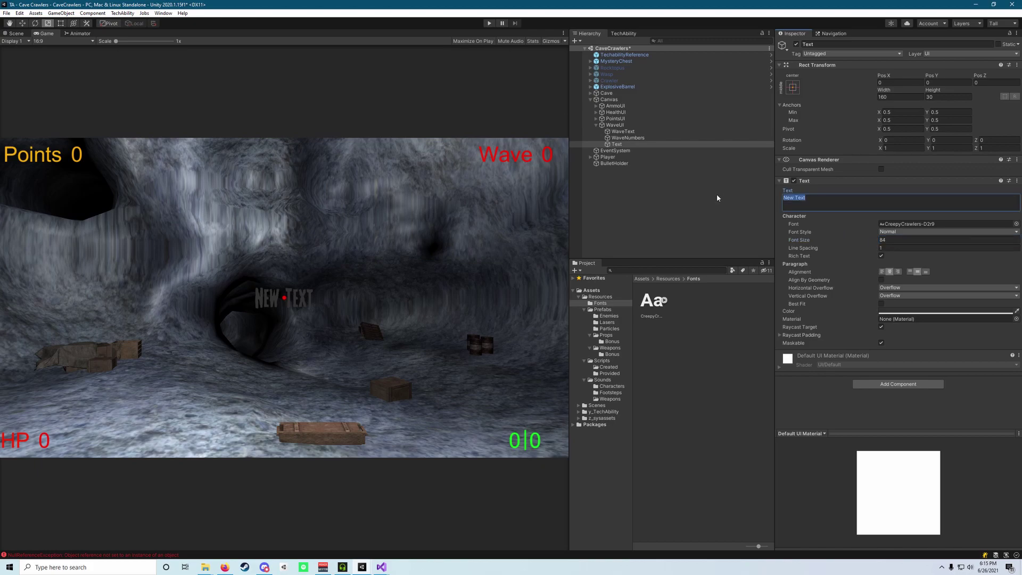
Change the text to 'Game Over' and colour it pure red (FF0000)
text(Game Ov)
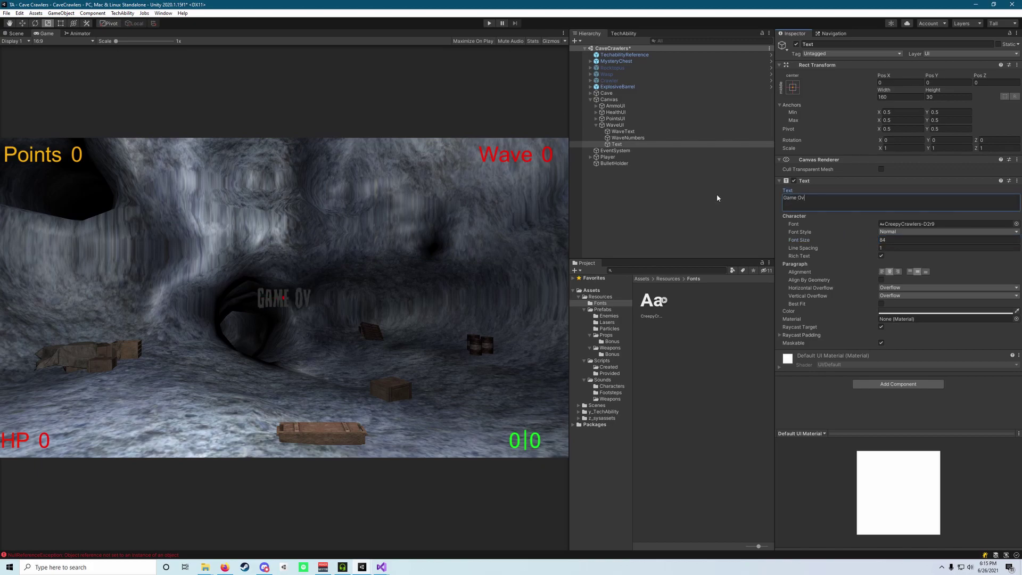
text(er)
key(Return)
key(BackSpace)
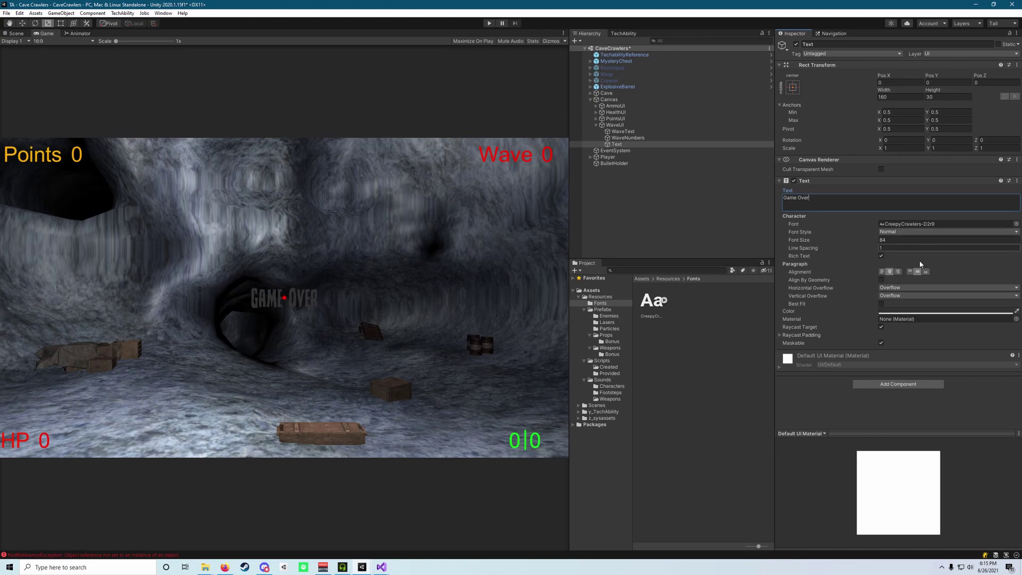
click(916, 312)
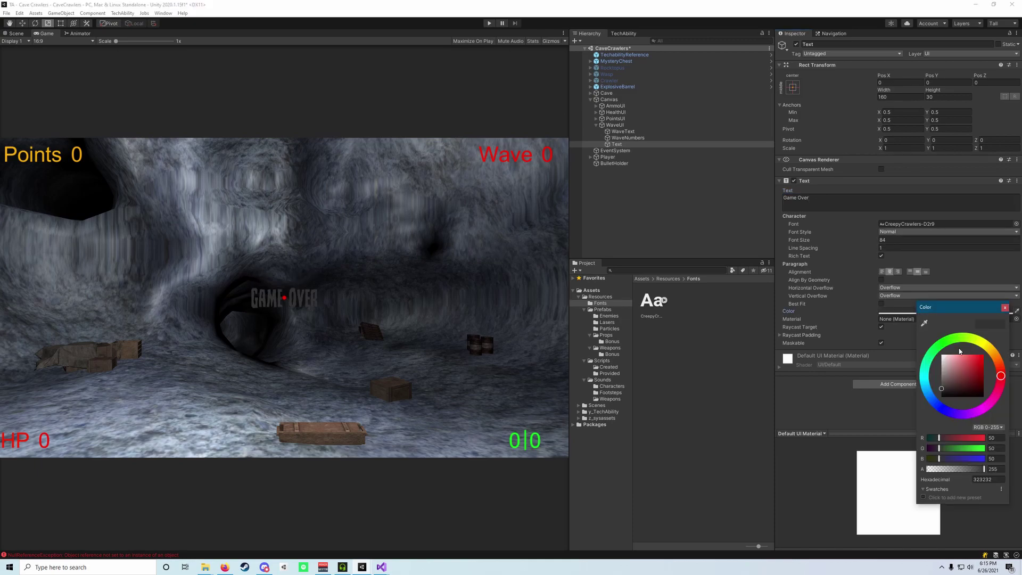
drag(964, 362, 994, 343)
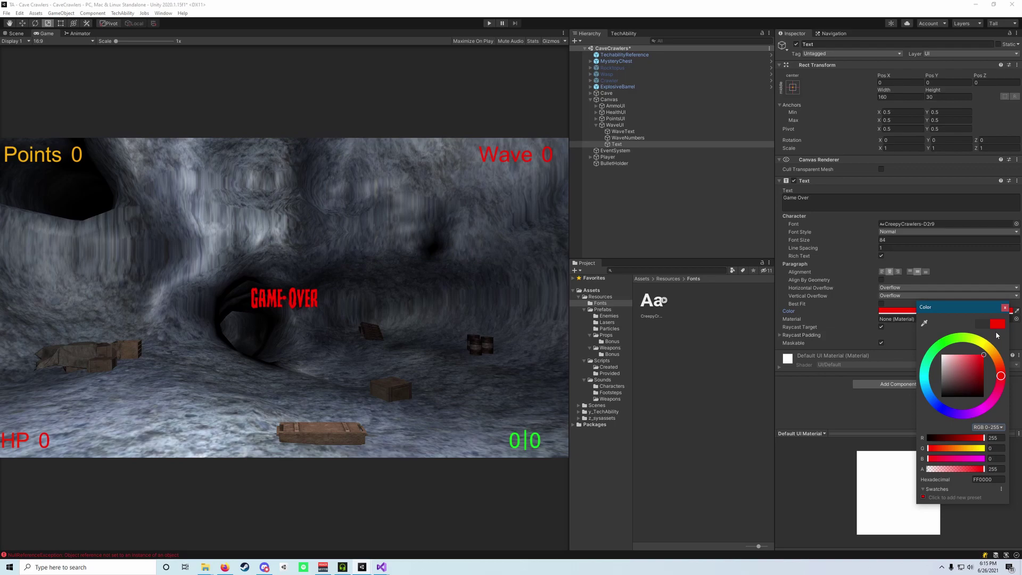
click(1006, 308)
click(841, 198)
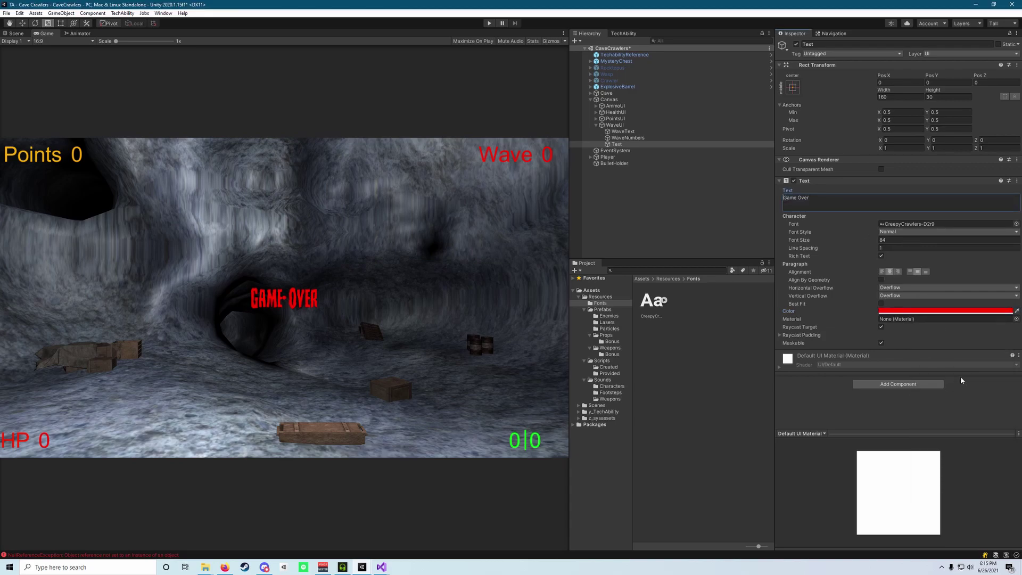
Rename the text object to GameOver
click(841, 47)
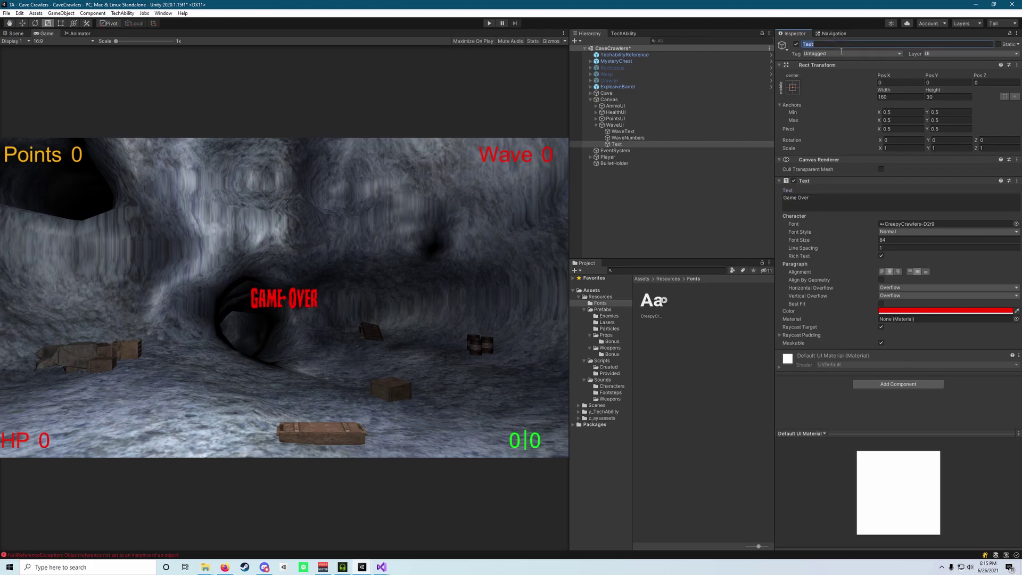
text(Gann)
text(eOver)
key(Return)
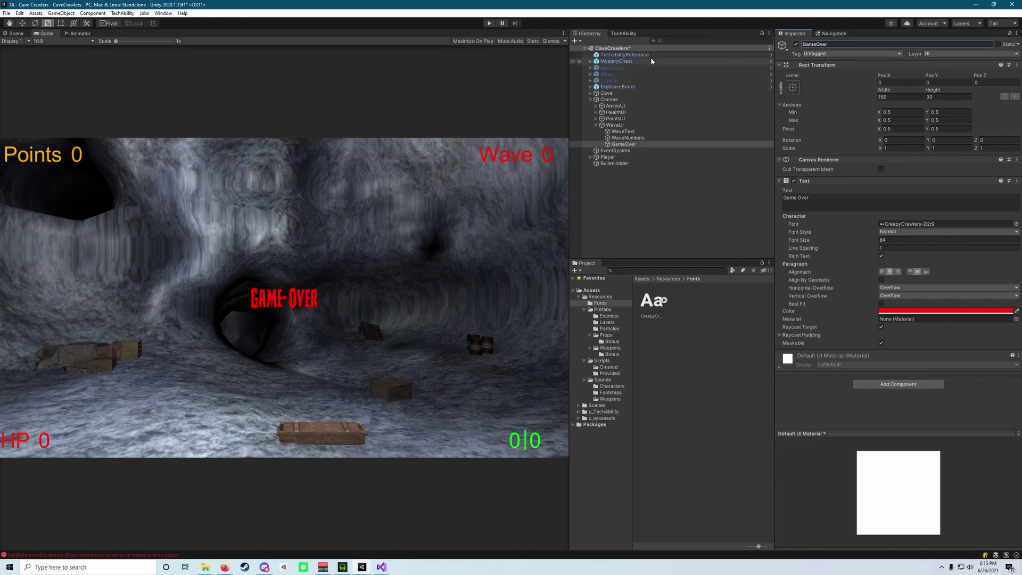
Assign GameOver to the Game Over field of the Player's Player Controller
click(608, 157)
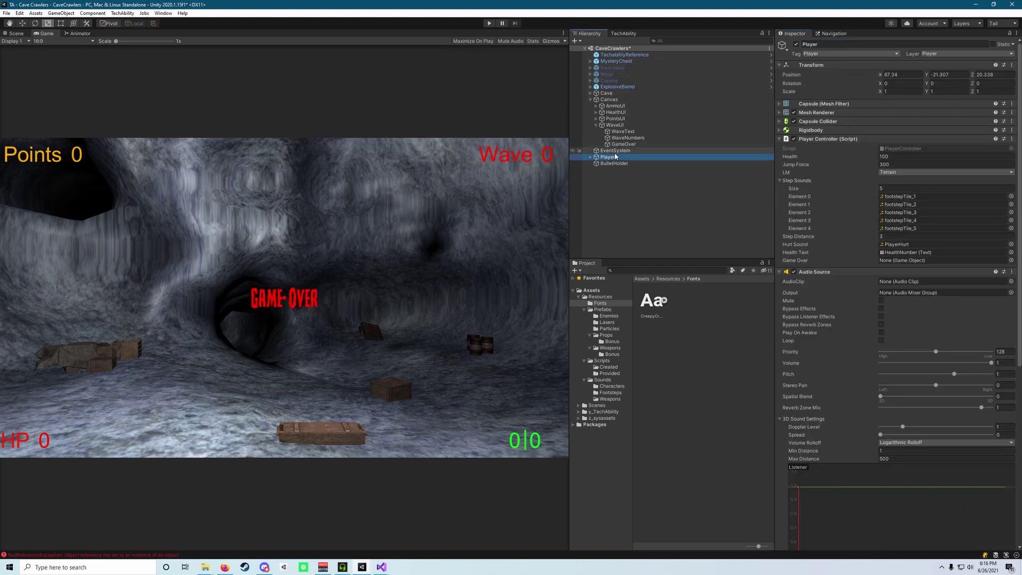
drag(631, 144, 905, 261)
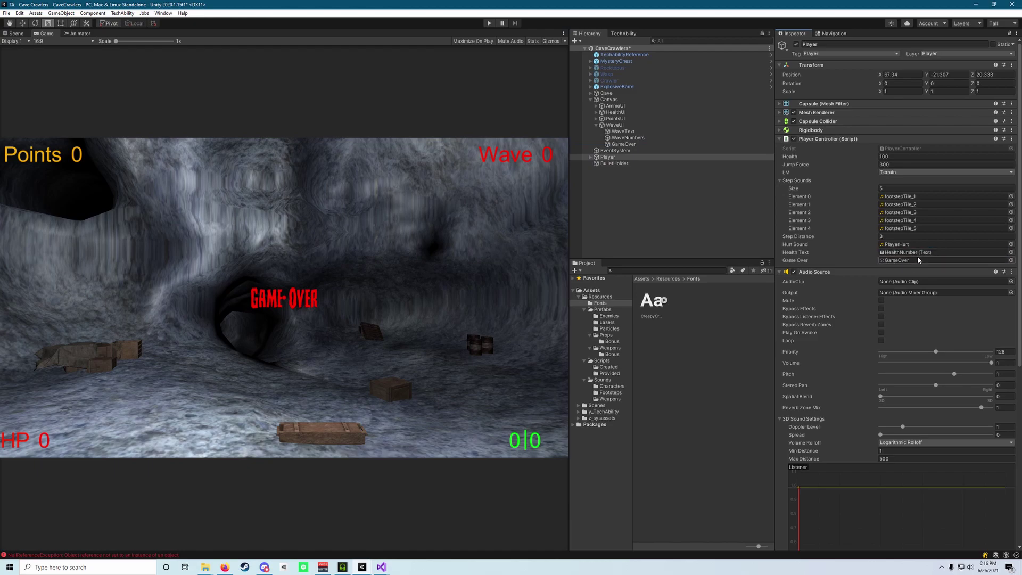
click(629, 144)
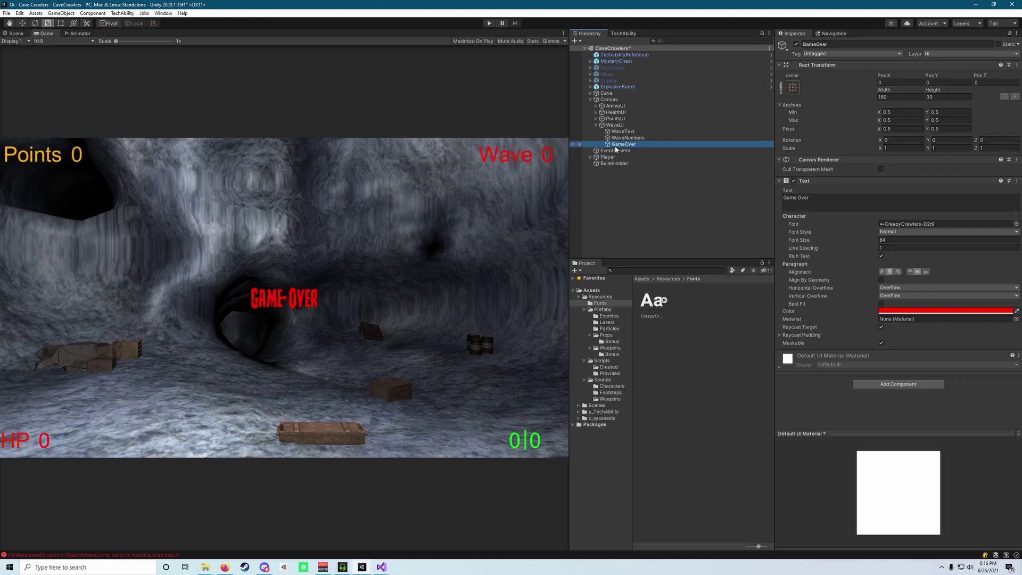
Duplicate GameOver and name the copy WaveStart
key(ctrl+d)
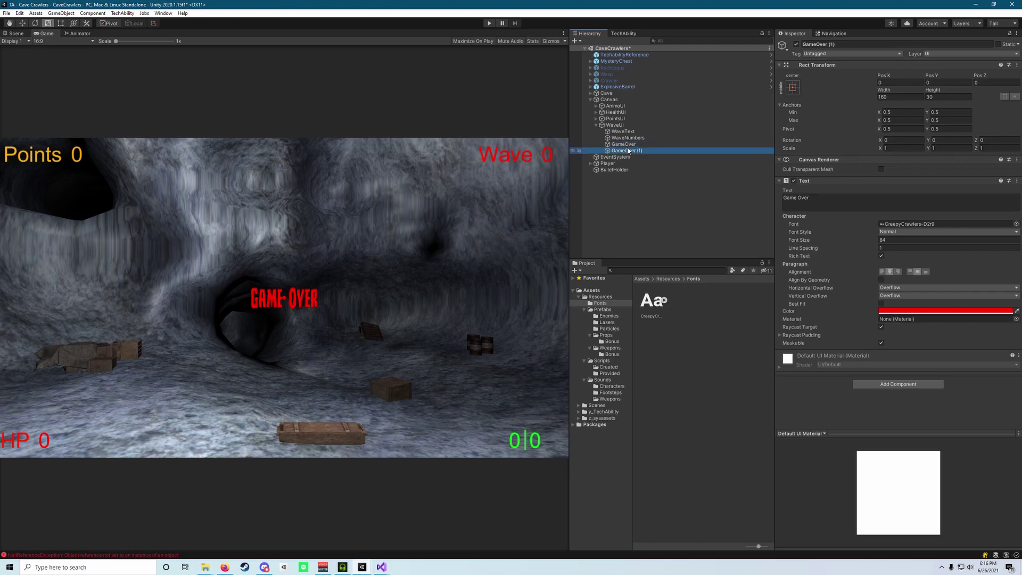
click(848, 46)
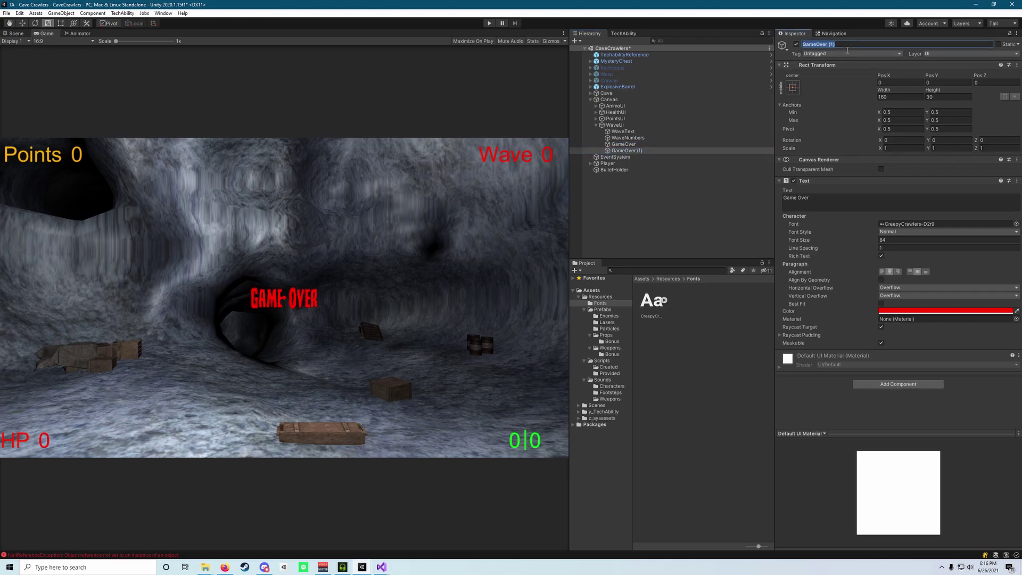
text(WaveStart)
Change the copy's text to 'Wave Start' and colour it orange (FF8100)
click(829, 208)
text(Wave Start)
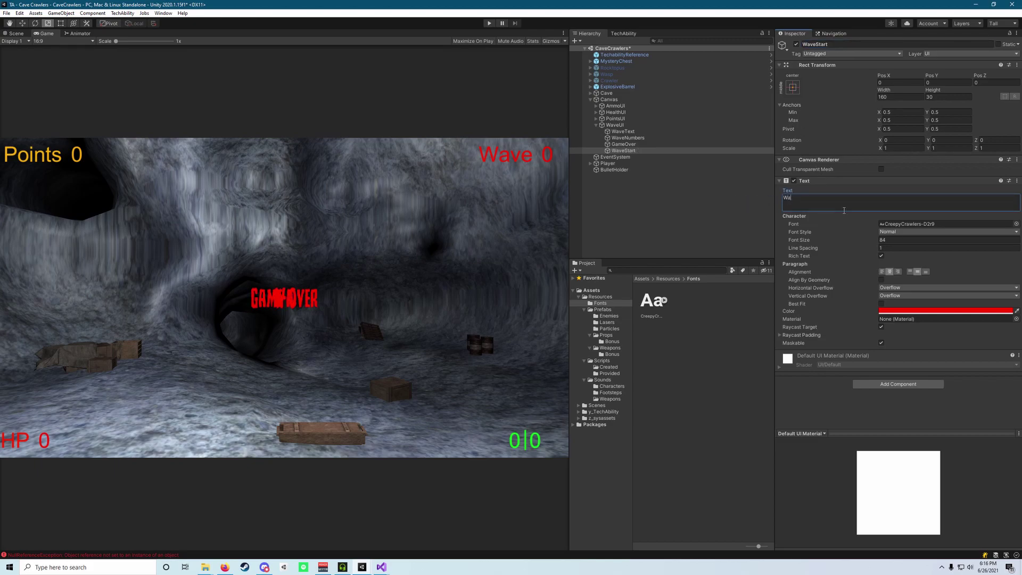
key(Return)
key(BackSpace)
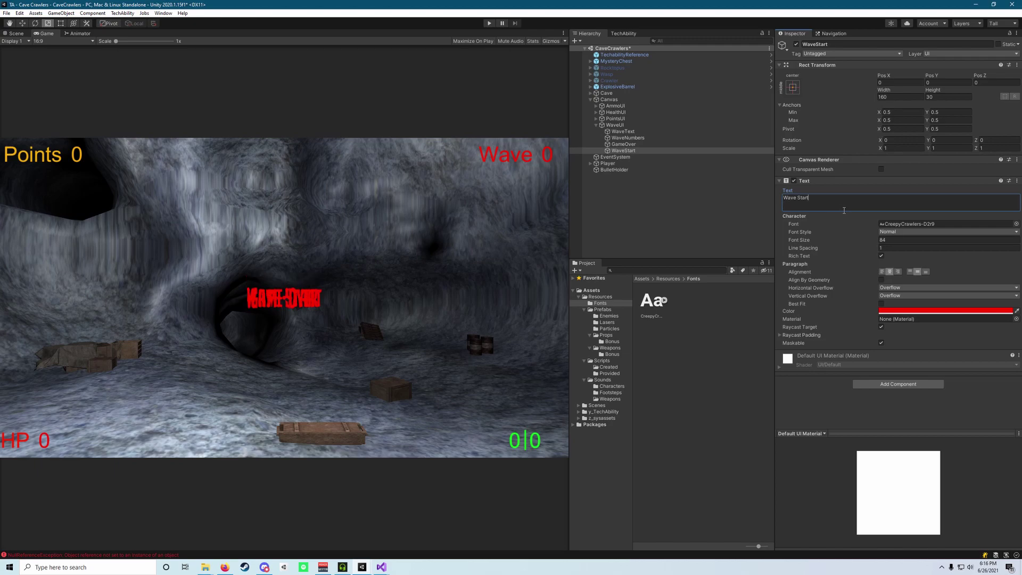
click(896, 311)
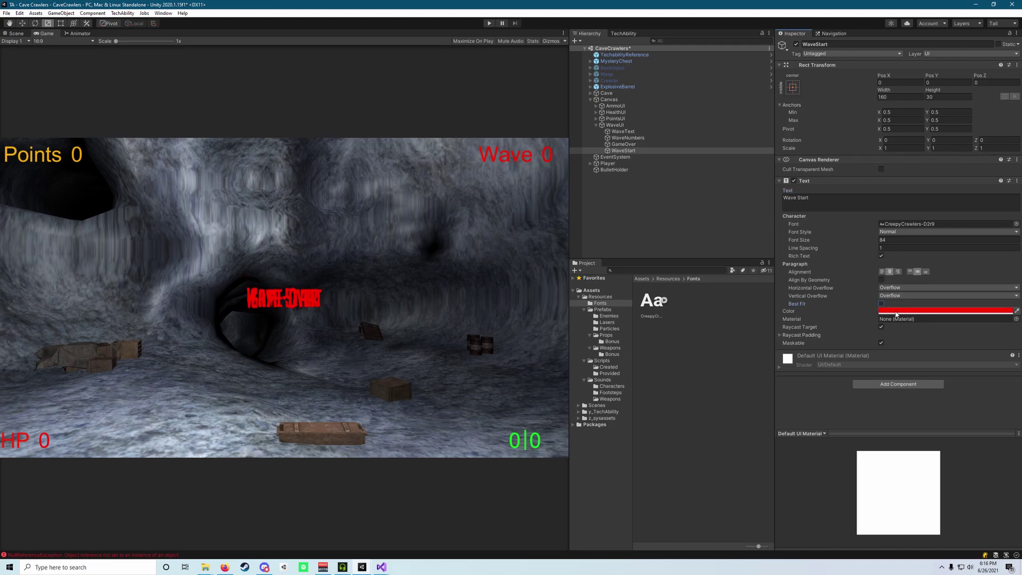
drag(972, 354, 976, 357)
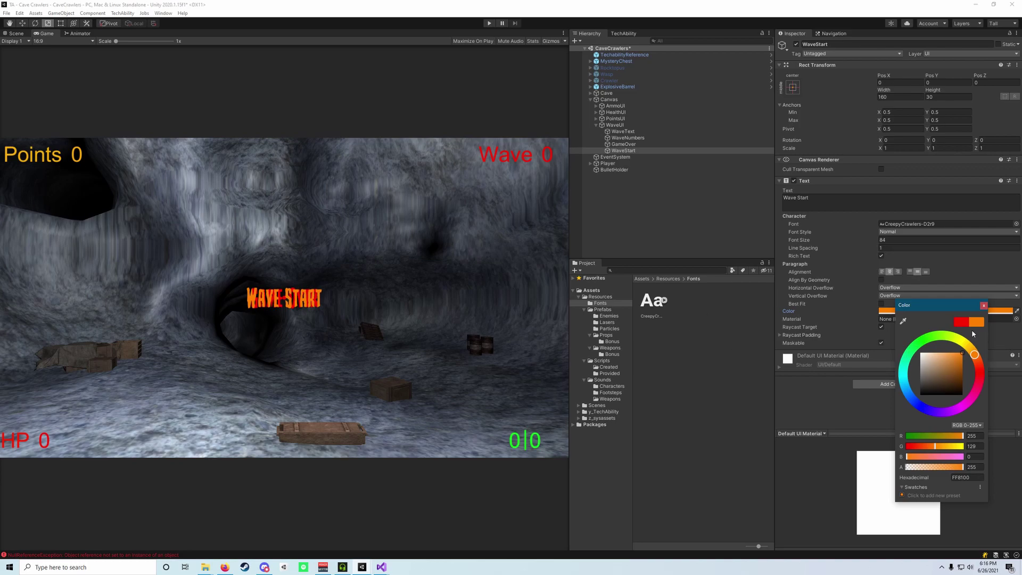
click(984, 305)
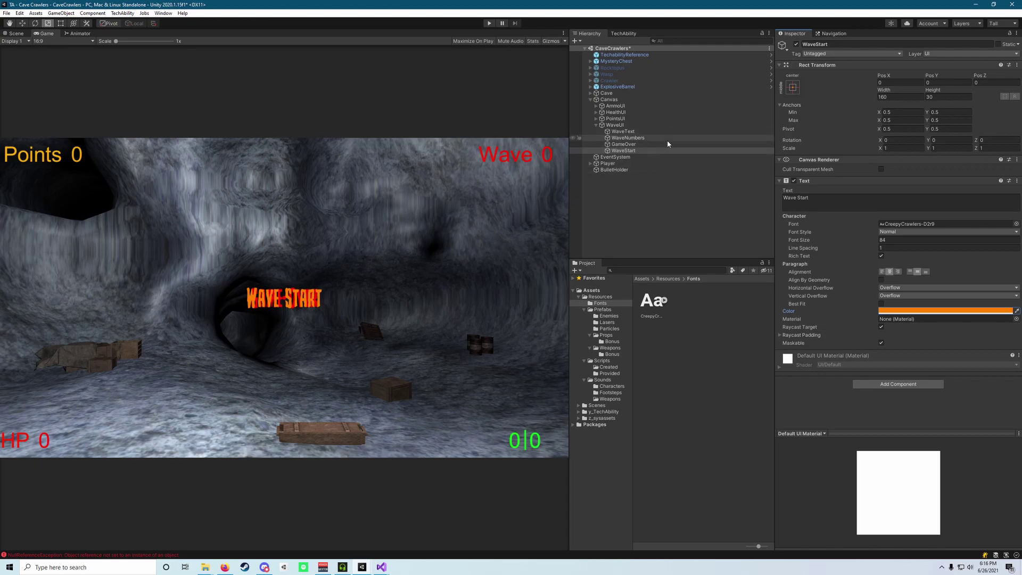
Select both GameOver and WaveStart and deactivate them
click(608, 163)
click(641, 149)
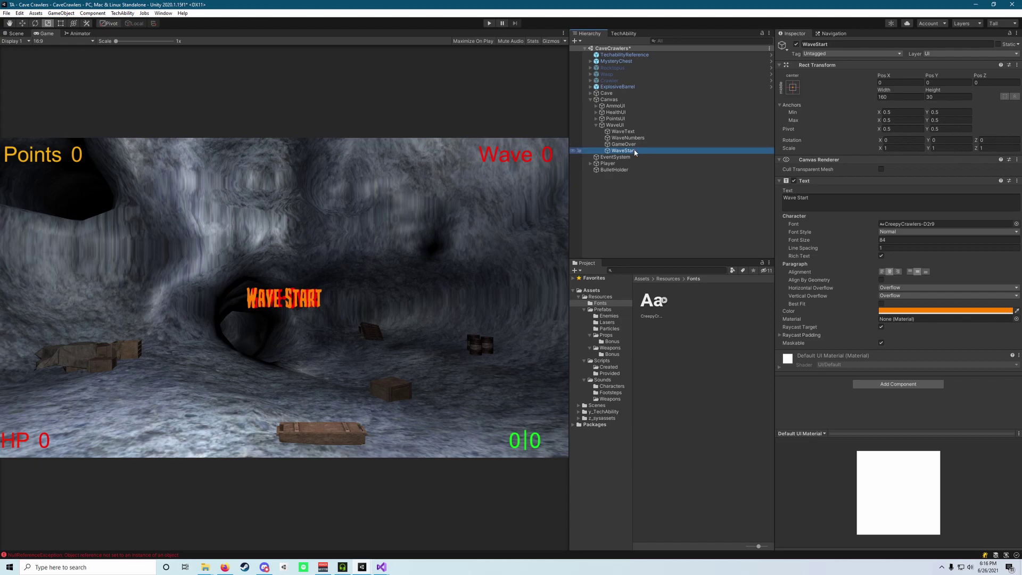
ctrl+click(635, 144)
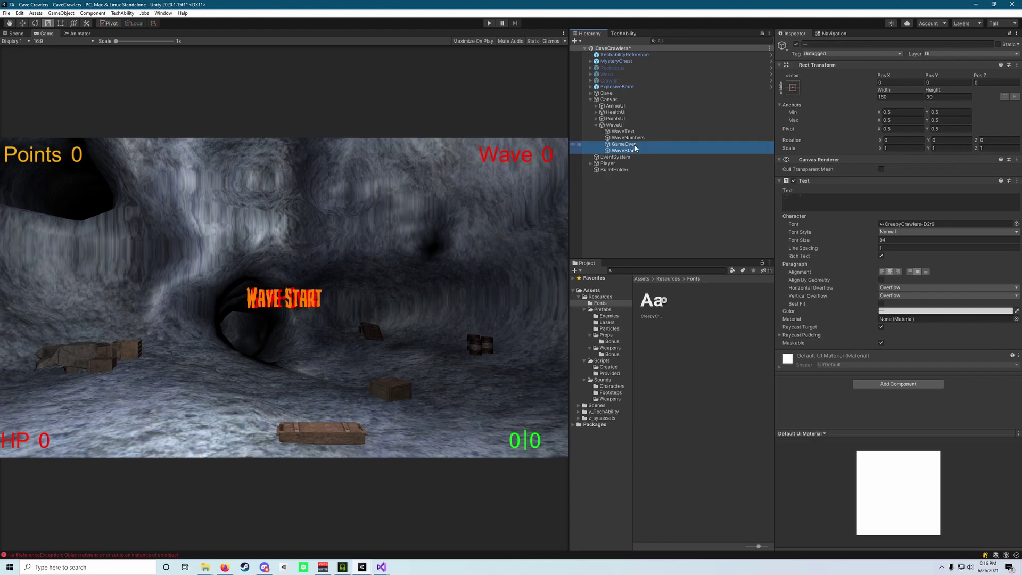
click(797, 45)
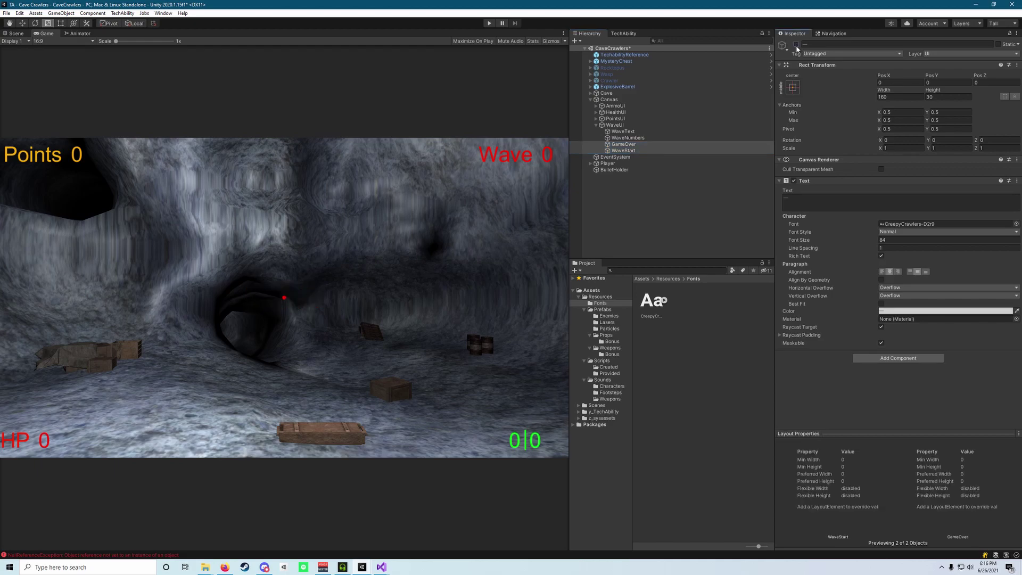
Open the Player's PlayerController script in Visual Studio
click(618, 164)
double_click(925, 149)
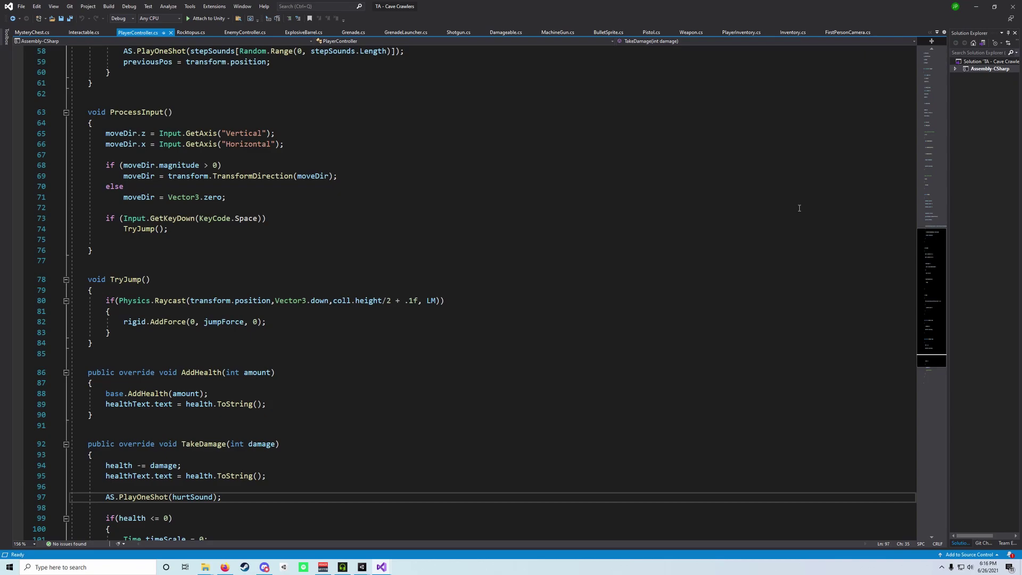
scroll(301, 327, down, 10)
scroll(270, 348, up, 6)
scroll(269, 349, down, 2)
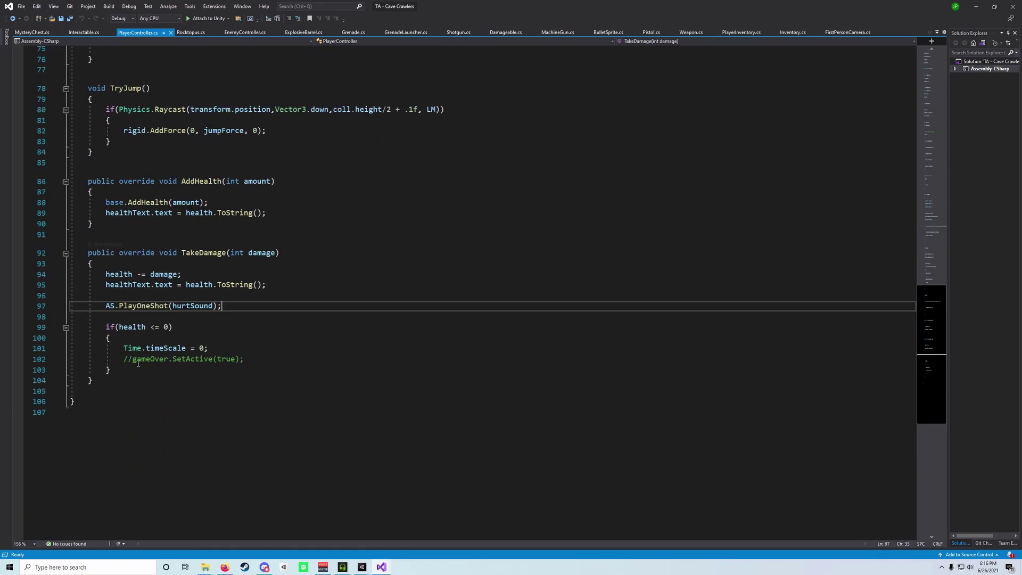
Uncomment gameOver.SetActive(true); in TakeDamage, save the script, and return to Unity
click(124, 359)
key(Delete)
key(Delete)
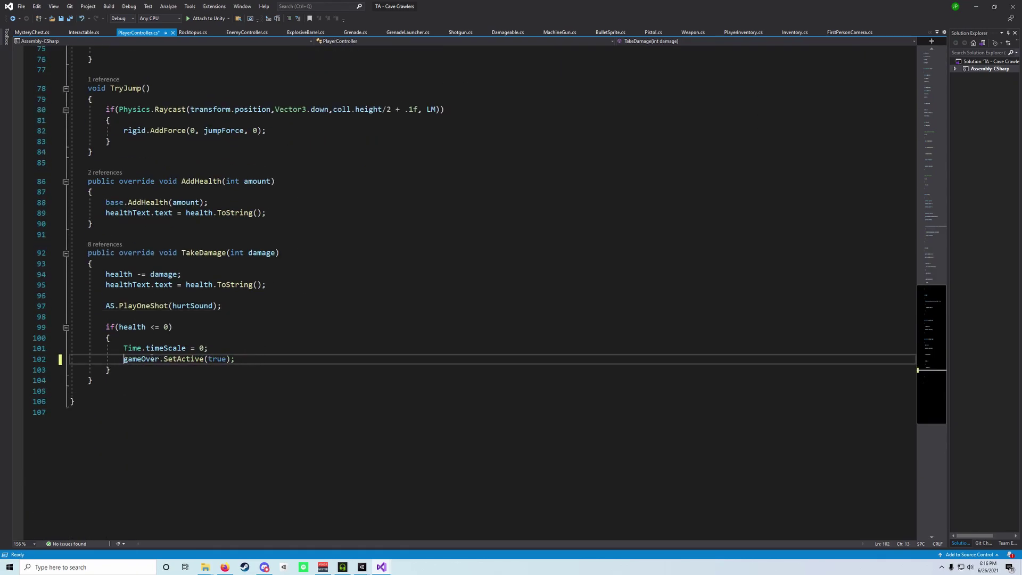
key(ctrl+s)
scroll(166, 370, up, 12)
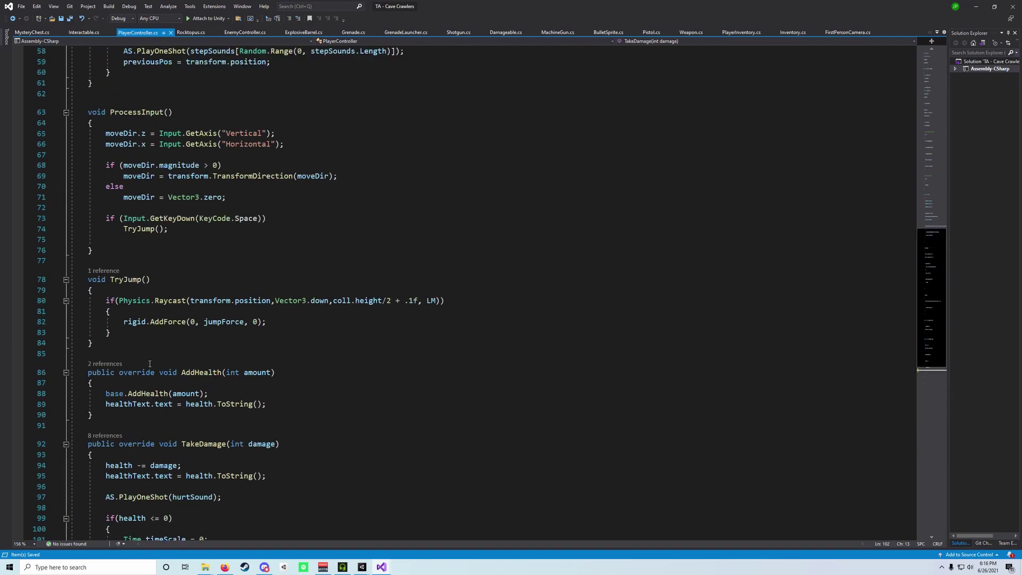
scroll(166, 369, up, 4)
scroll(187, 266, down, 11)
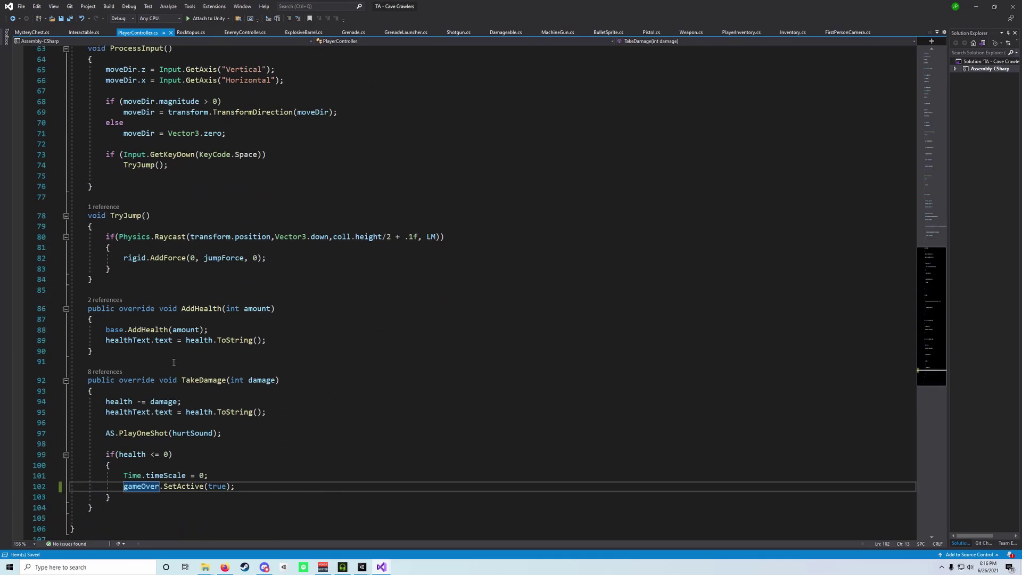
scroll(213, 178, up, 15)
scroll(305, 191, up, 6)
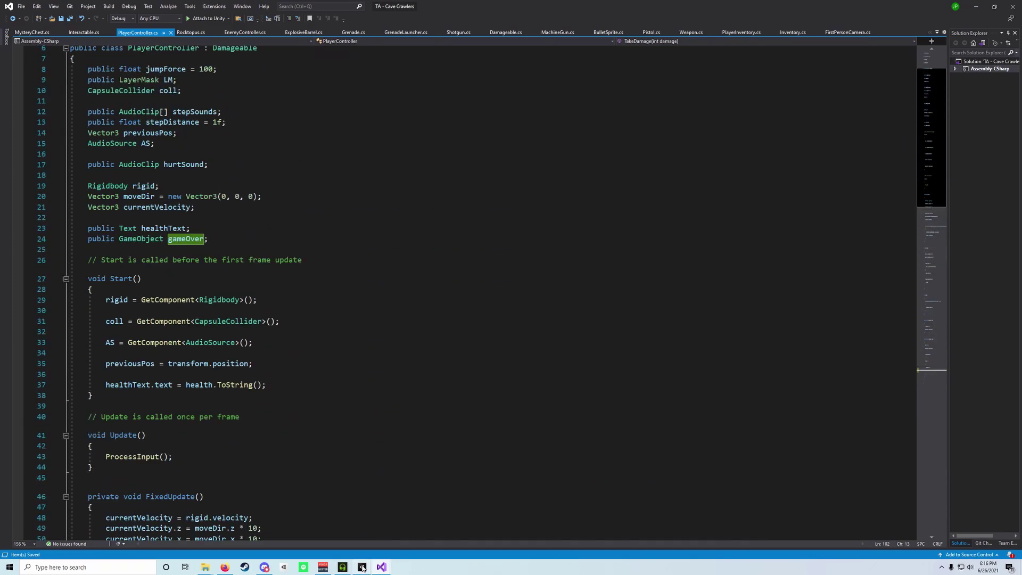
mouse_move(362, 567)
click(286, 526)
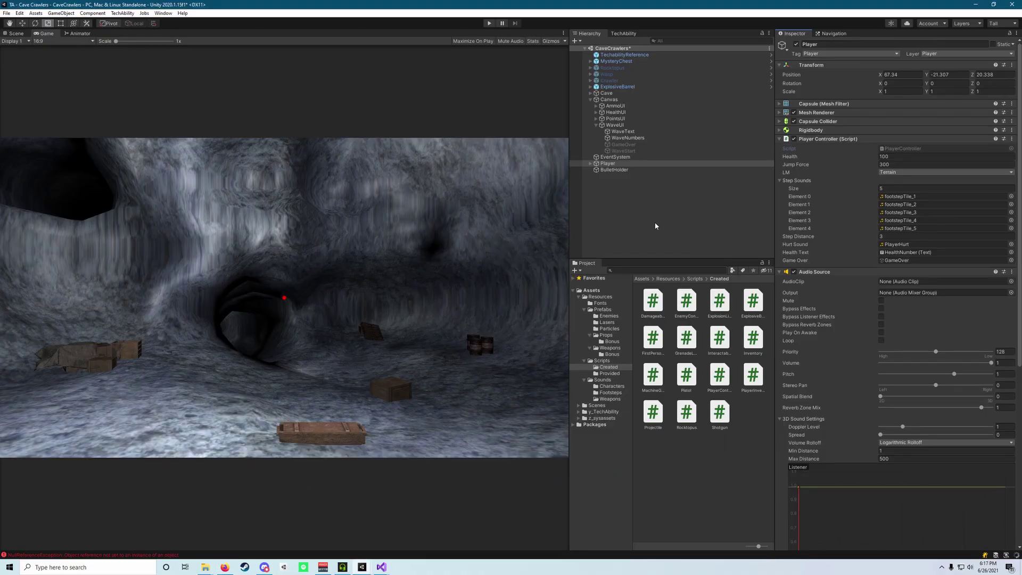
With the game running, select the Rocktopus, Wasp and Crawler enemies in the Hierarchy
click(610, 81)
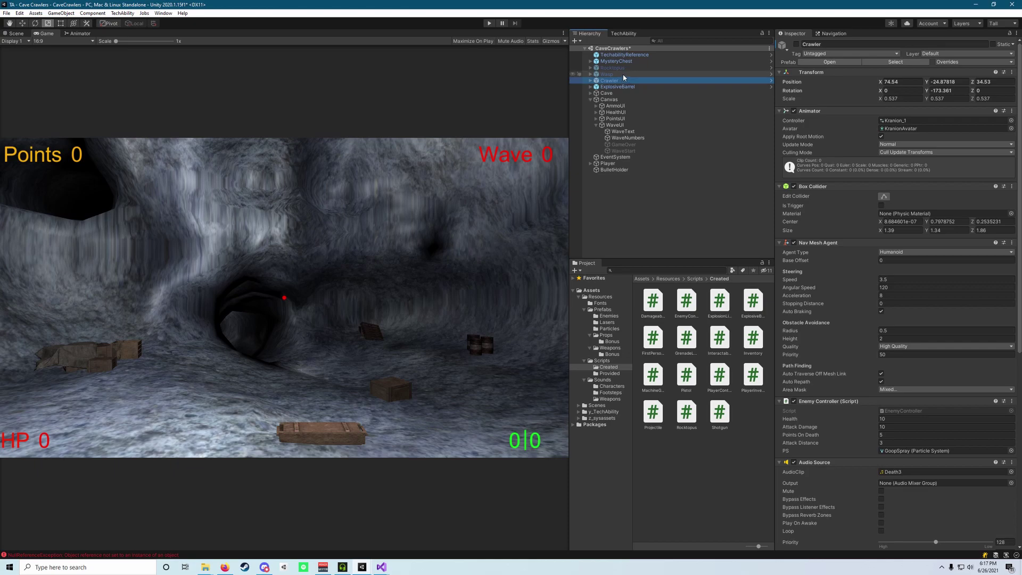
shift+click(612, 67)
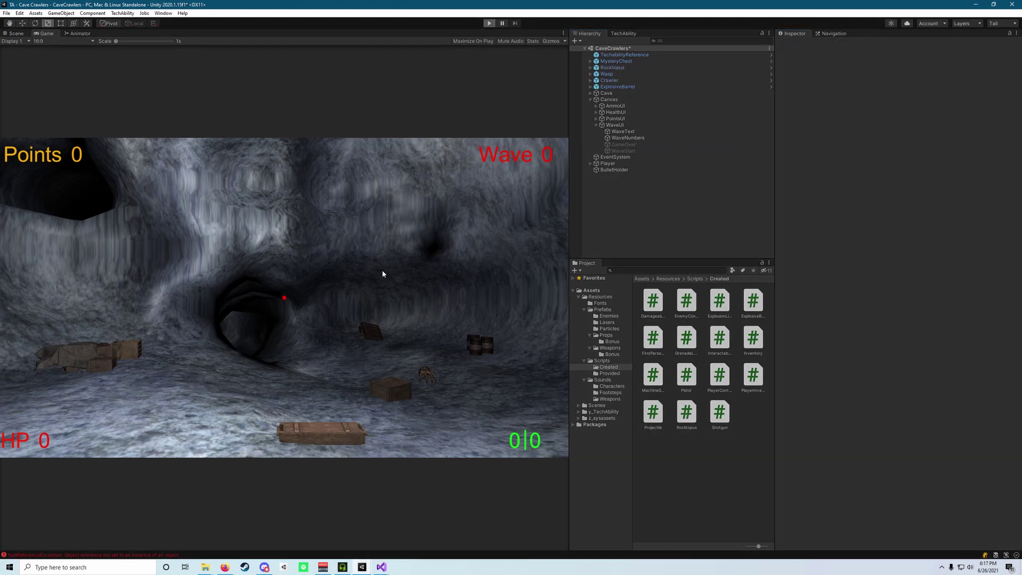
Let enemies kill the player until the red Game Over text shows, then stop play mode
click(381, 275)
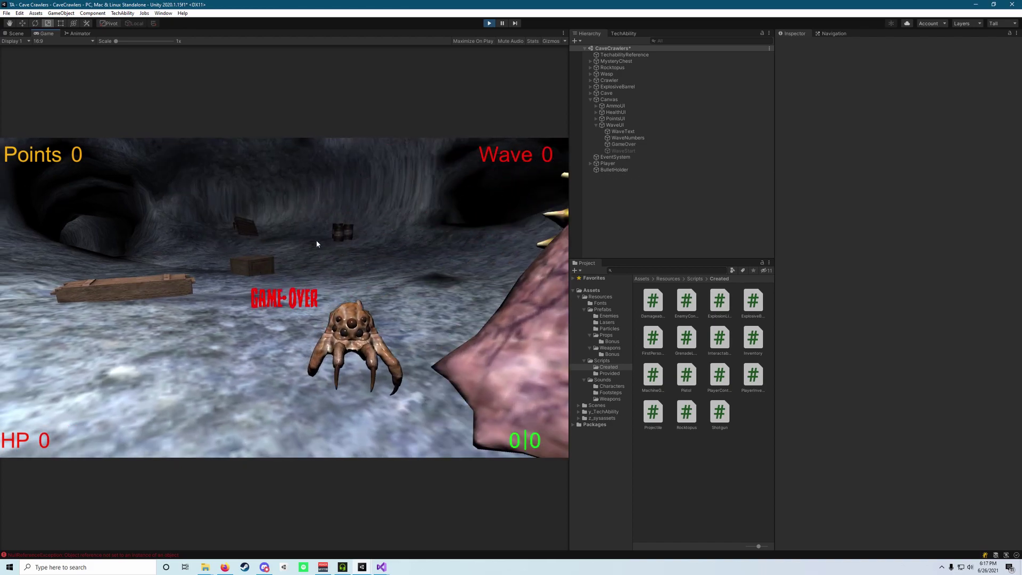
click(488, 23)
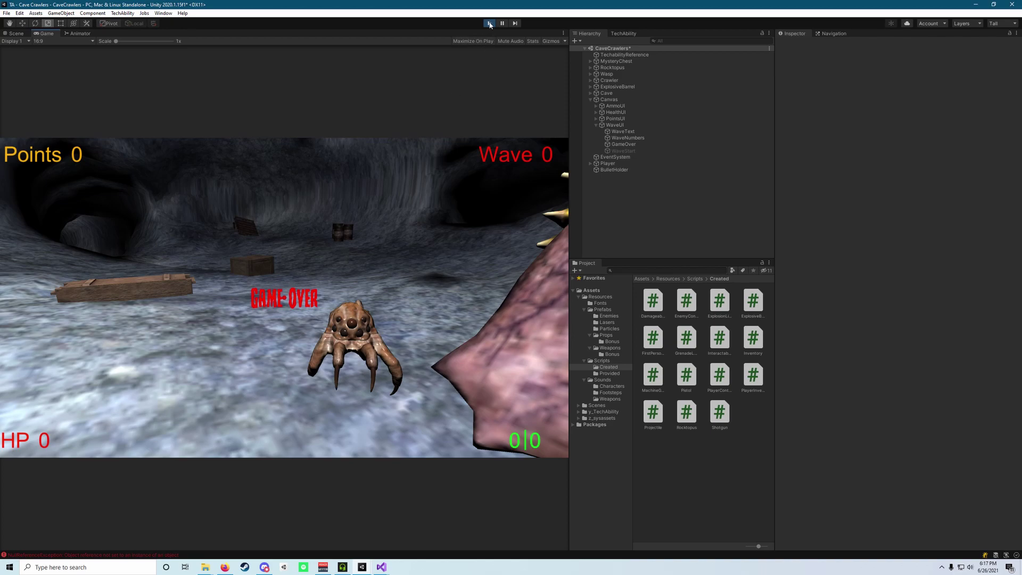